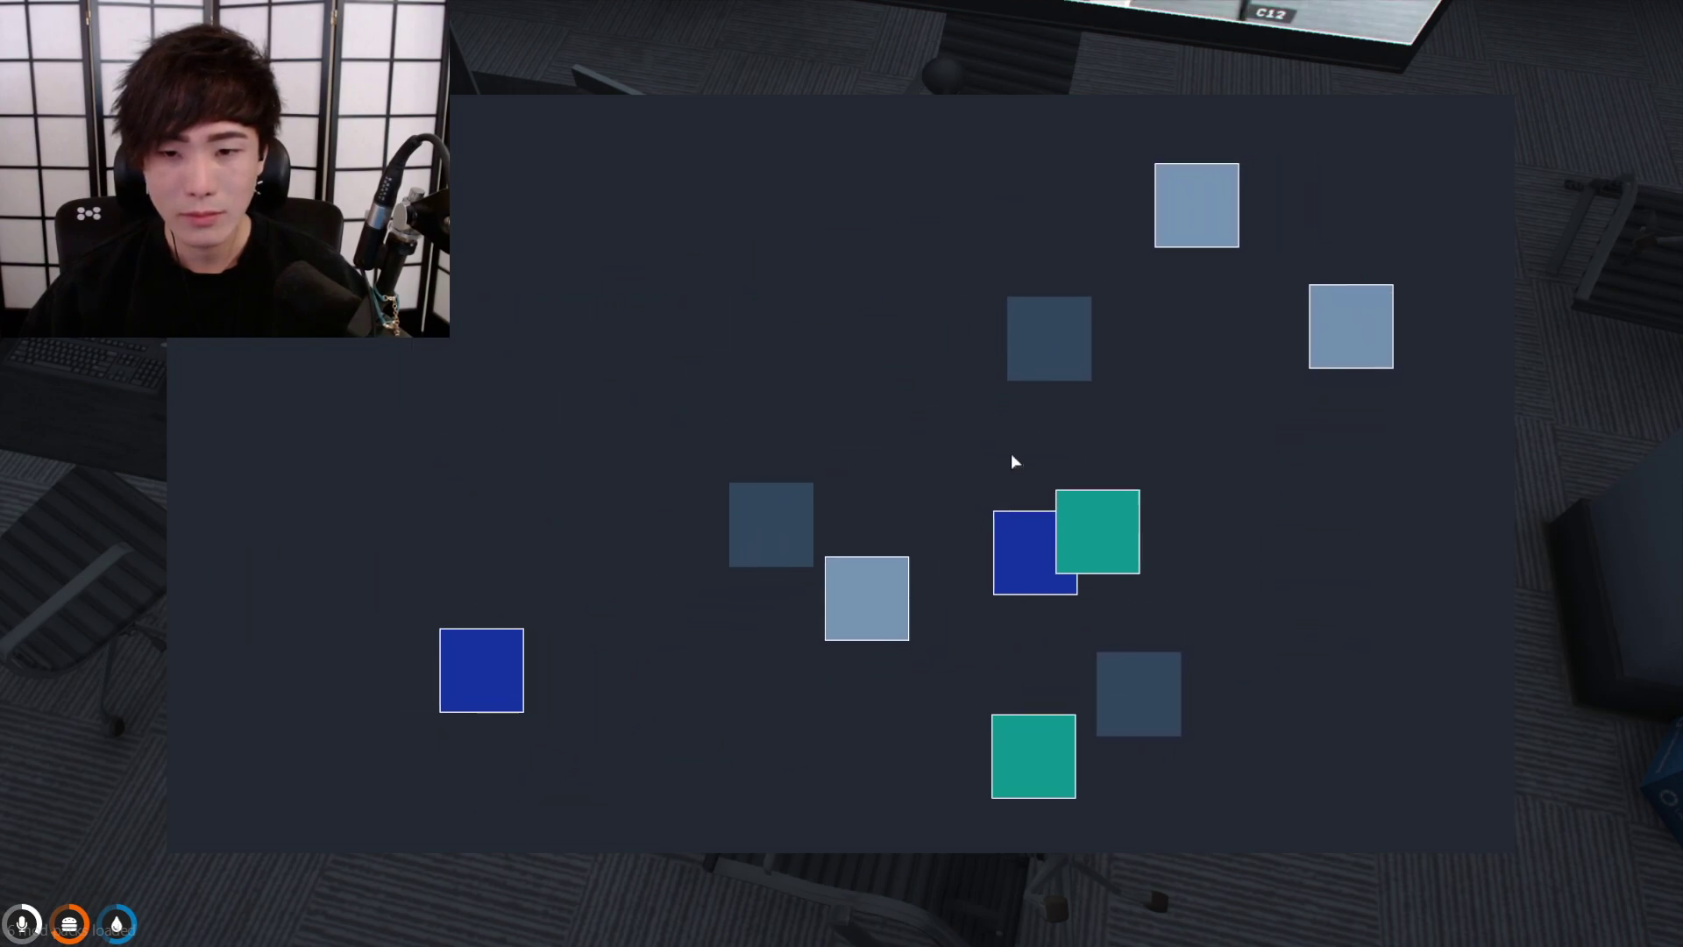
Step: Pick two drifting squares from the memorised order; the wrong pick fails the hack
{"action": "left_click", "coordinate": [1175, 610]}
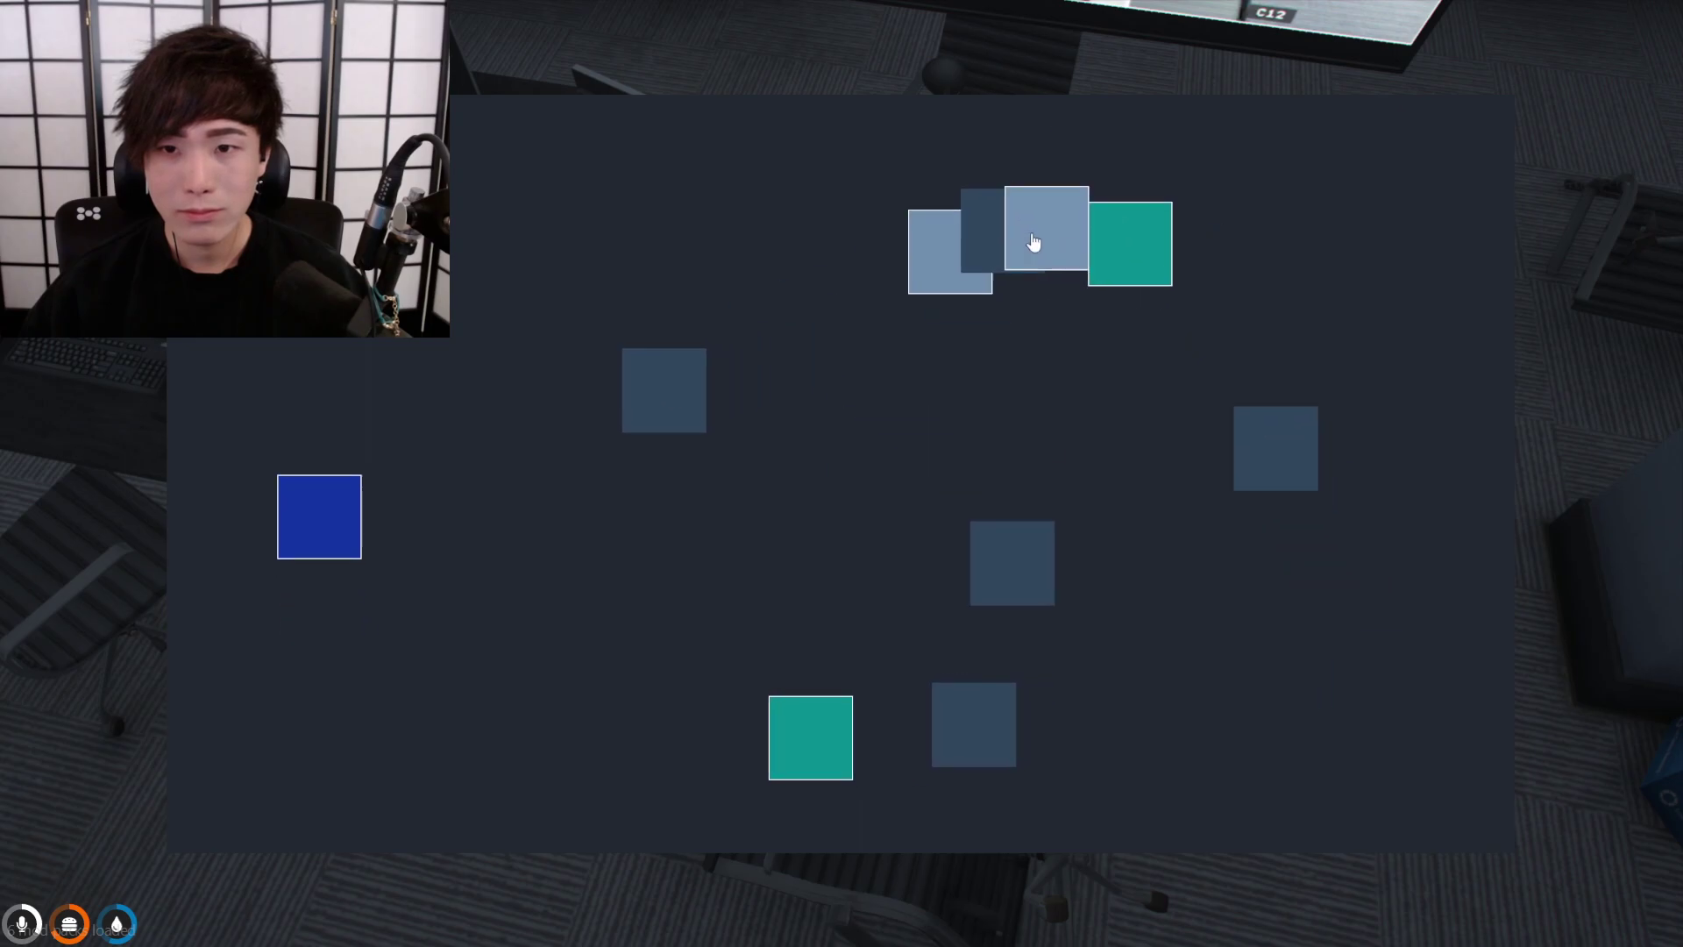
{"action": "left_click", "coordinate": [1013, 256]}
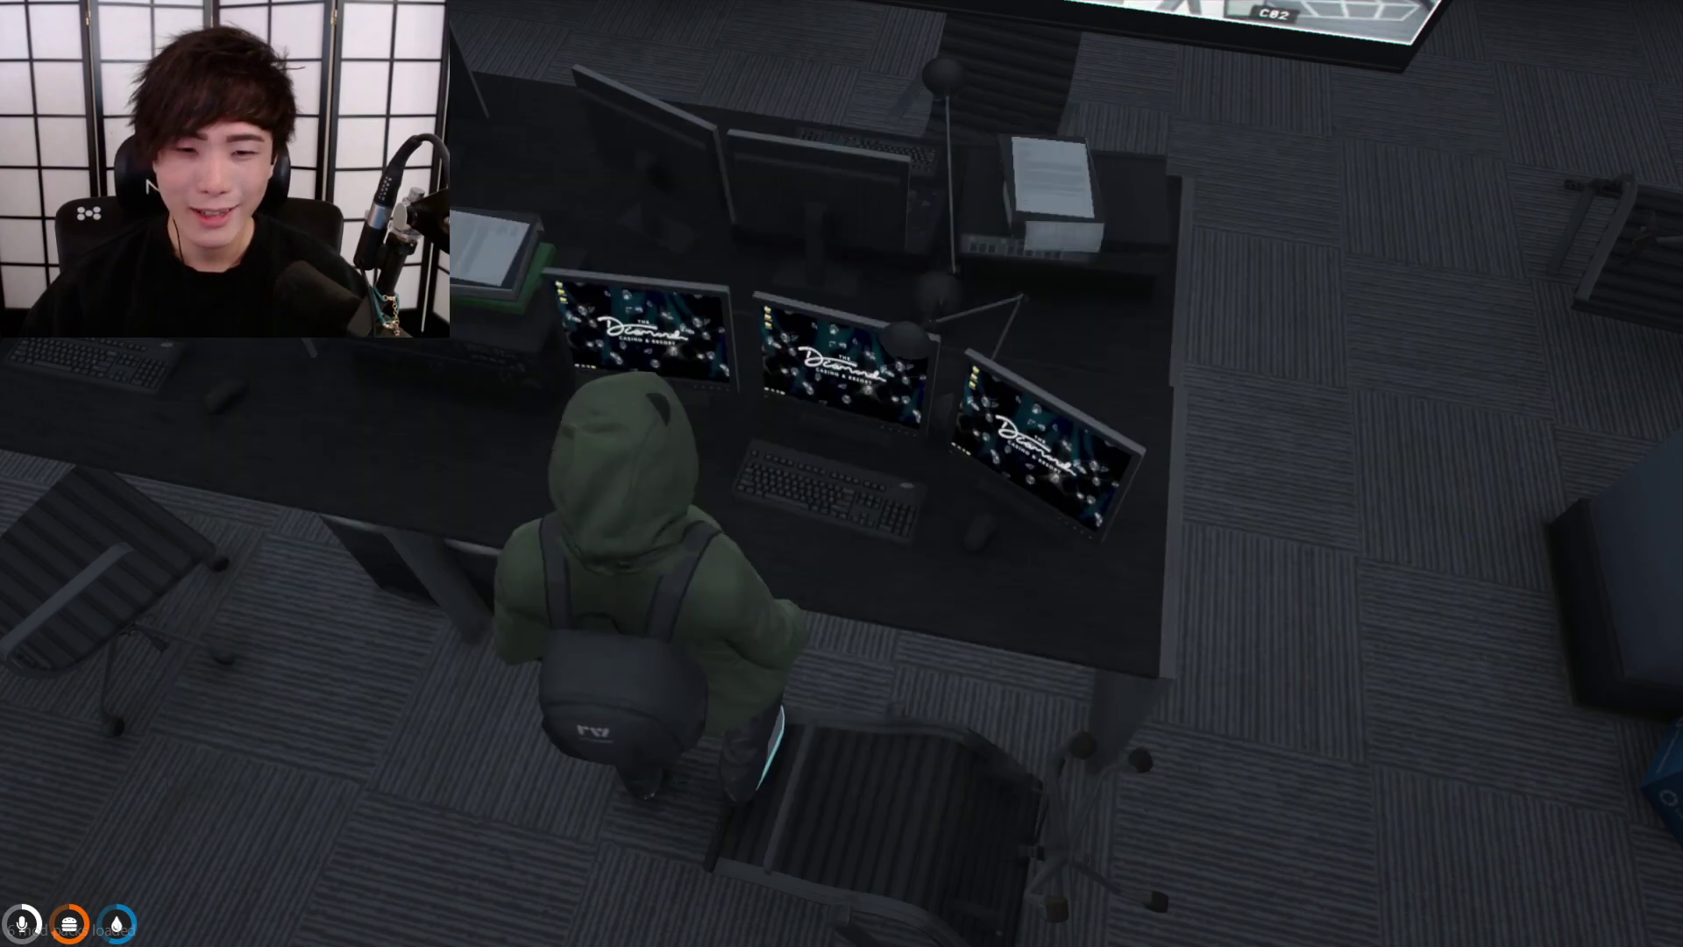
Step: Access the casino desk computer again to start a new round of numbered squares
{"action": "left_click", "coordinate": [903, 478]}
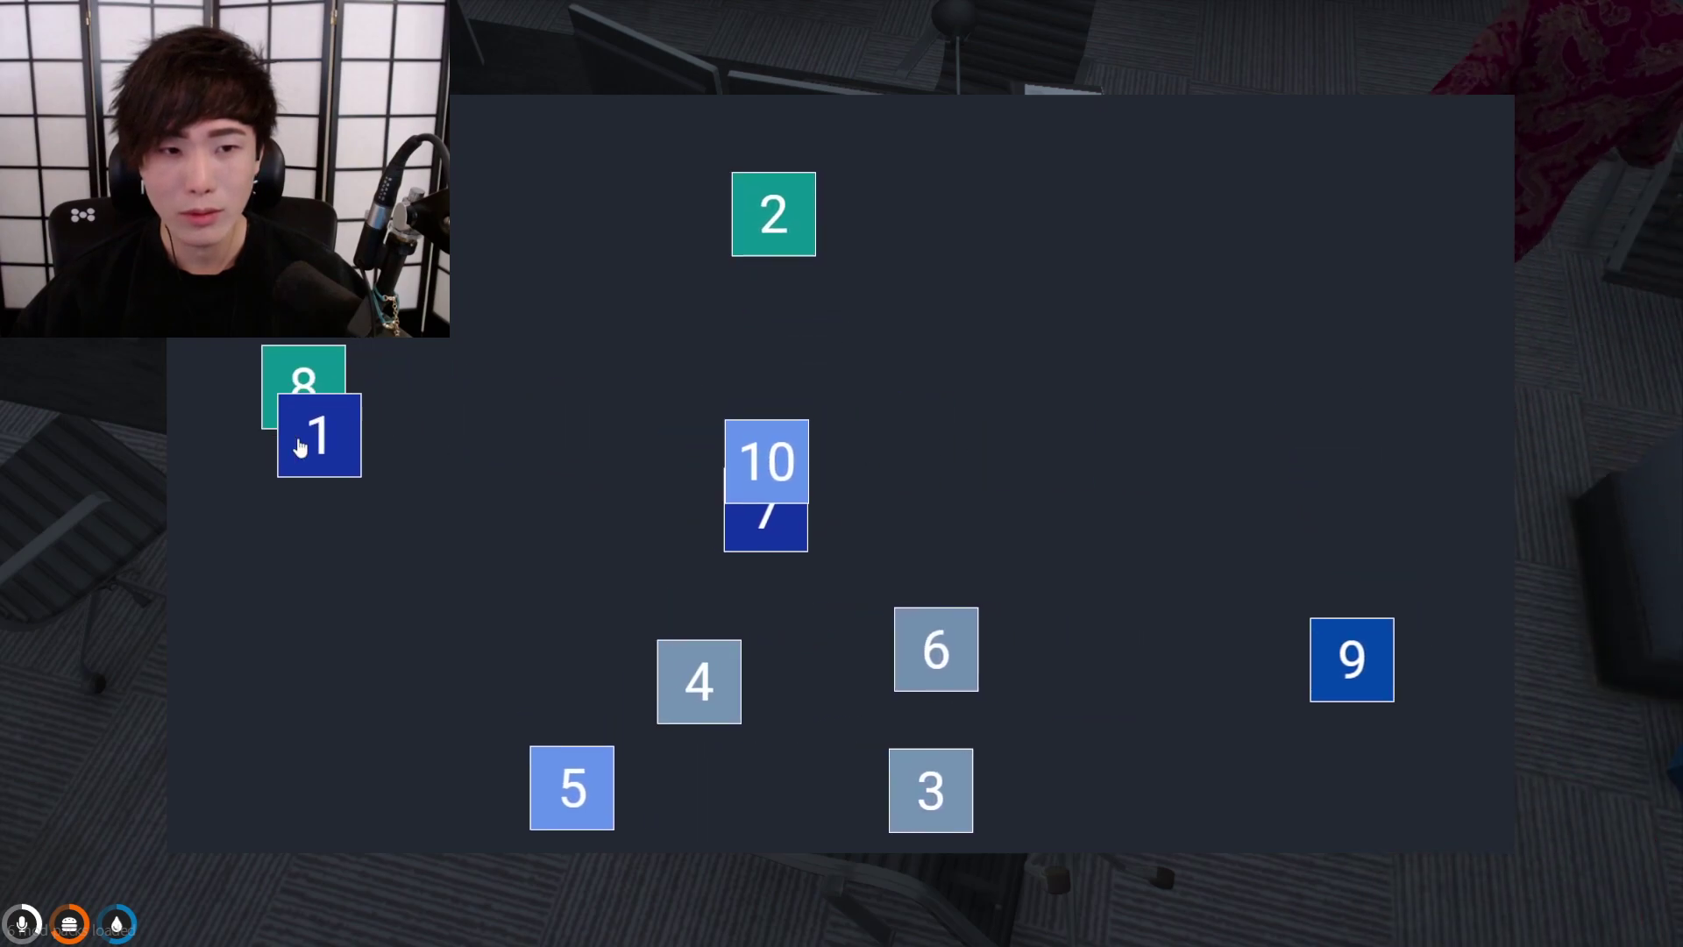
Step: Select the hidden drifting squares in memorised numeric order through the final square
{"action": "left_click", "coordinate": [454, 568]}
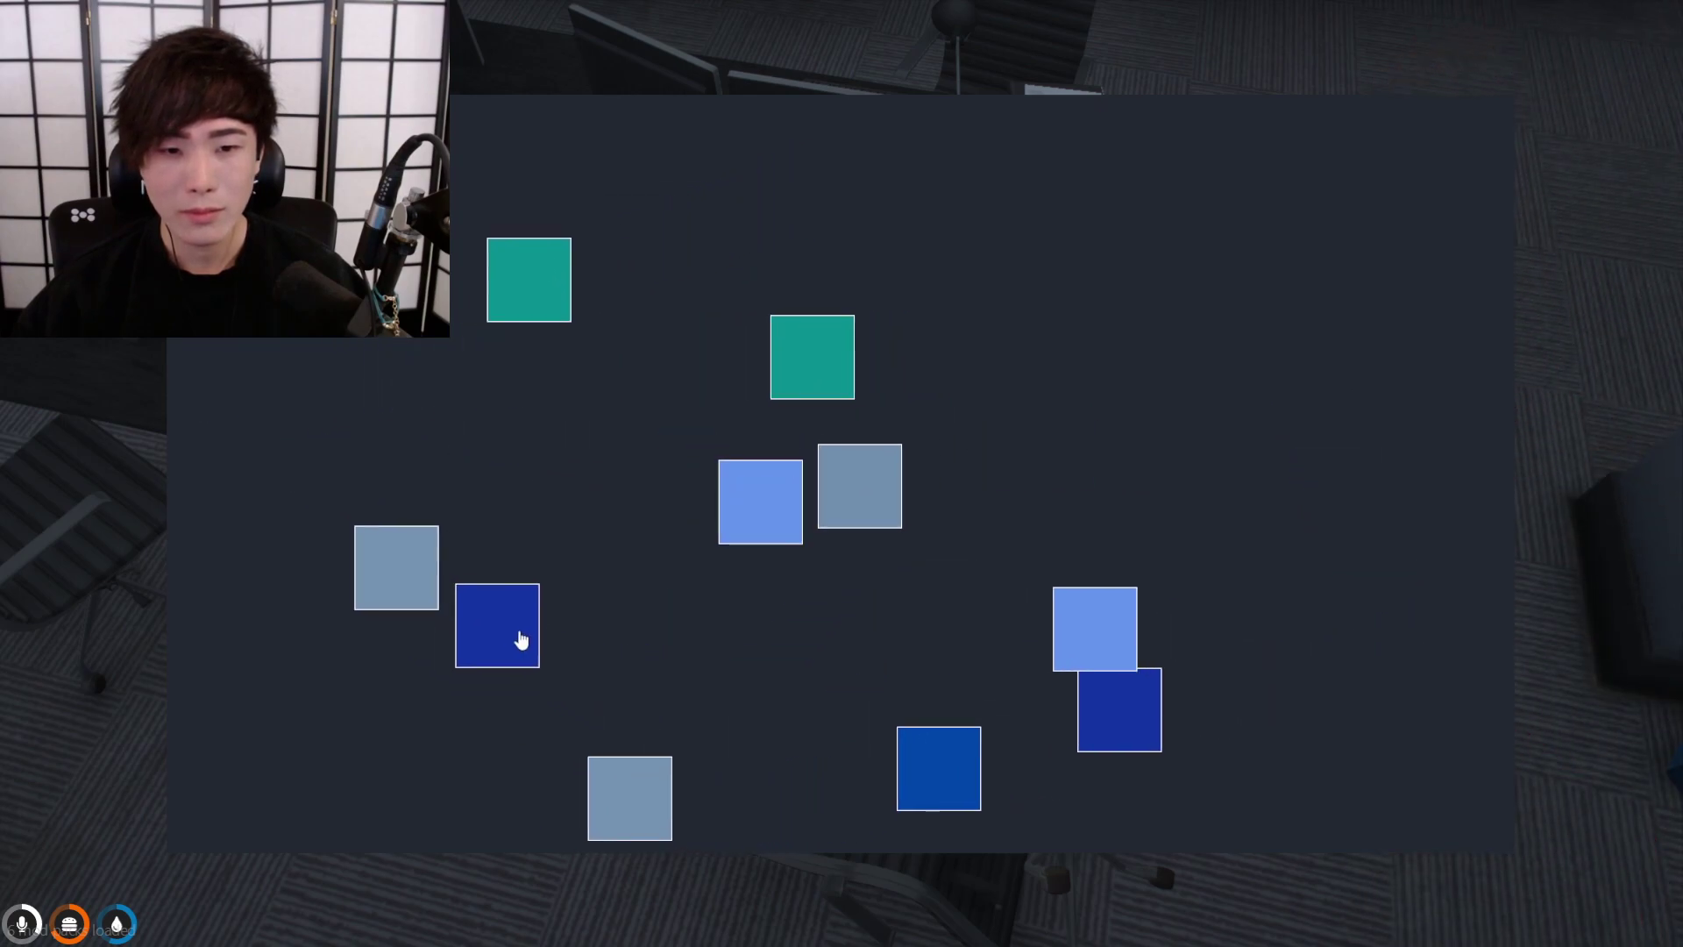
{"action": "left_click", "coordinate": [440, 422]}
{"action": "left_click", "coordinate": [806, 608]}
{"action": "left_click", "coordinate": [805, 489]}
{"action": "left_click", "coordinate": [842, 519]}
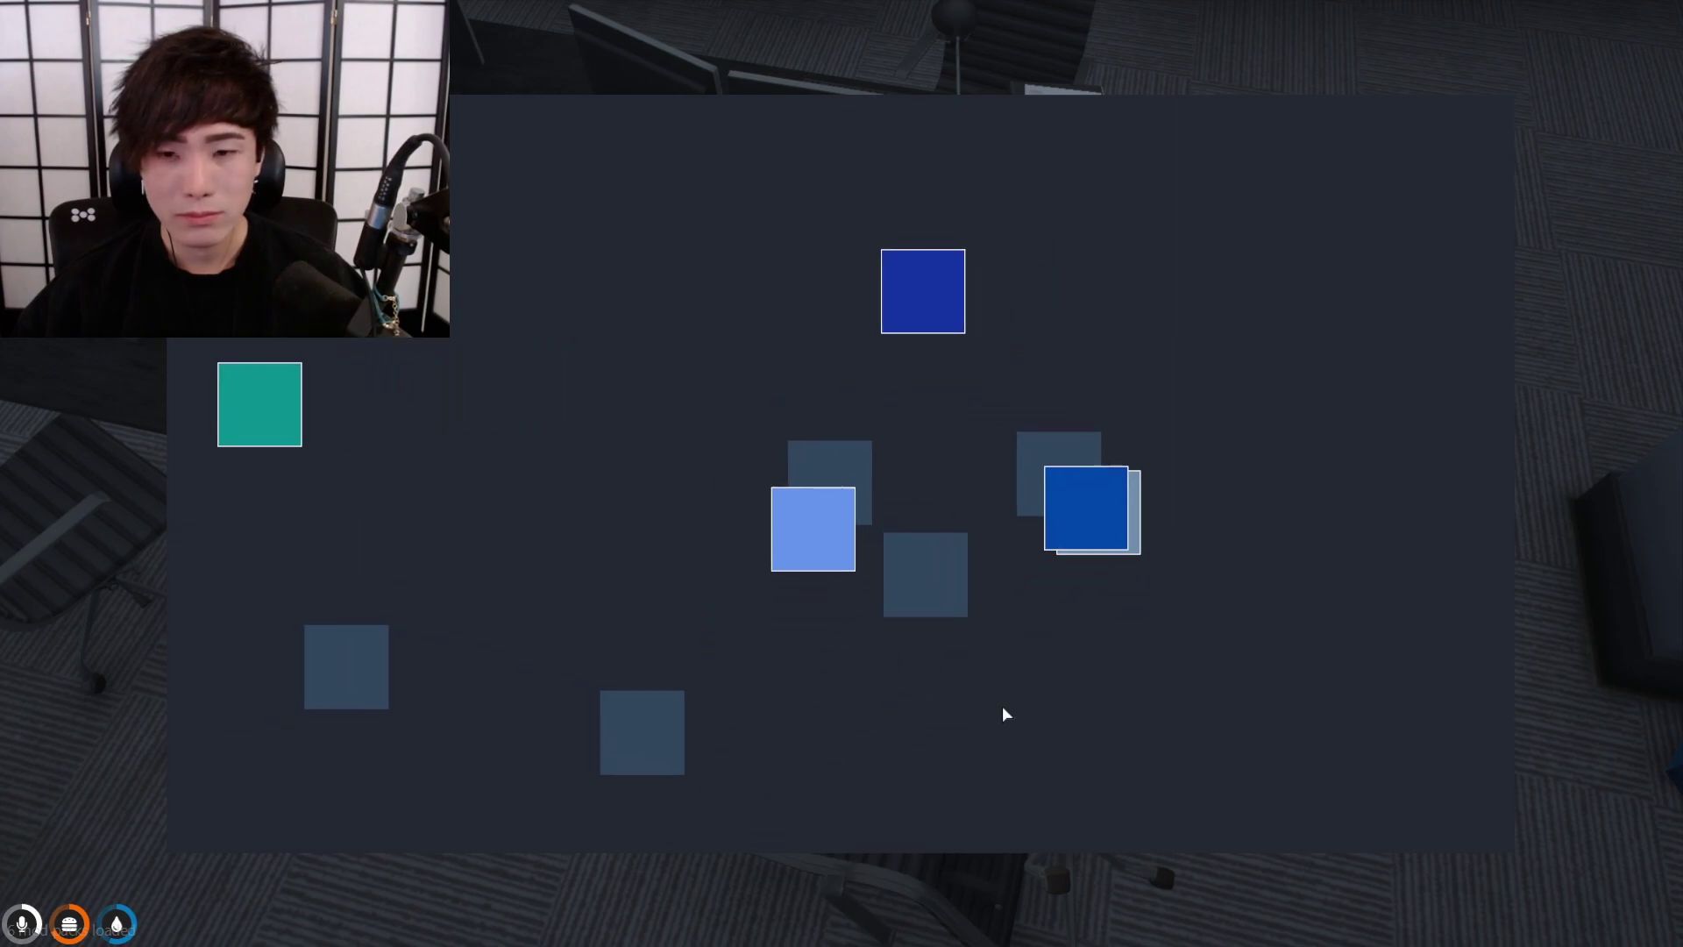
{"action": "left_click", "coordinate": [1315, 710]}
{"action": "left_click", "coordinate": [848, 322]}
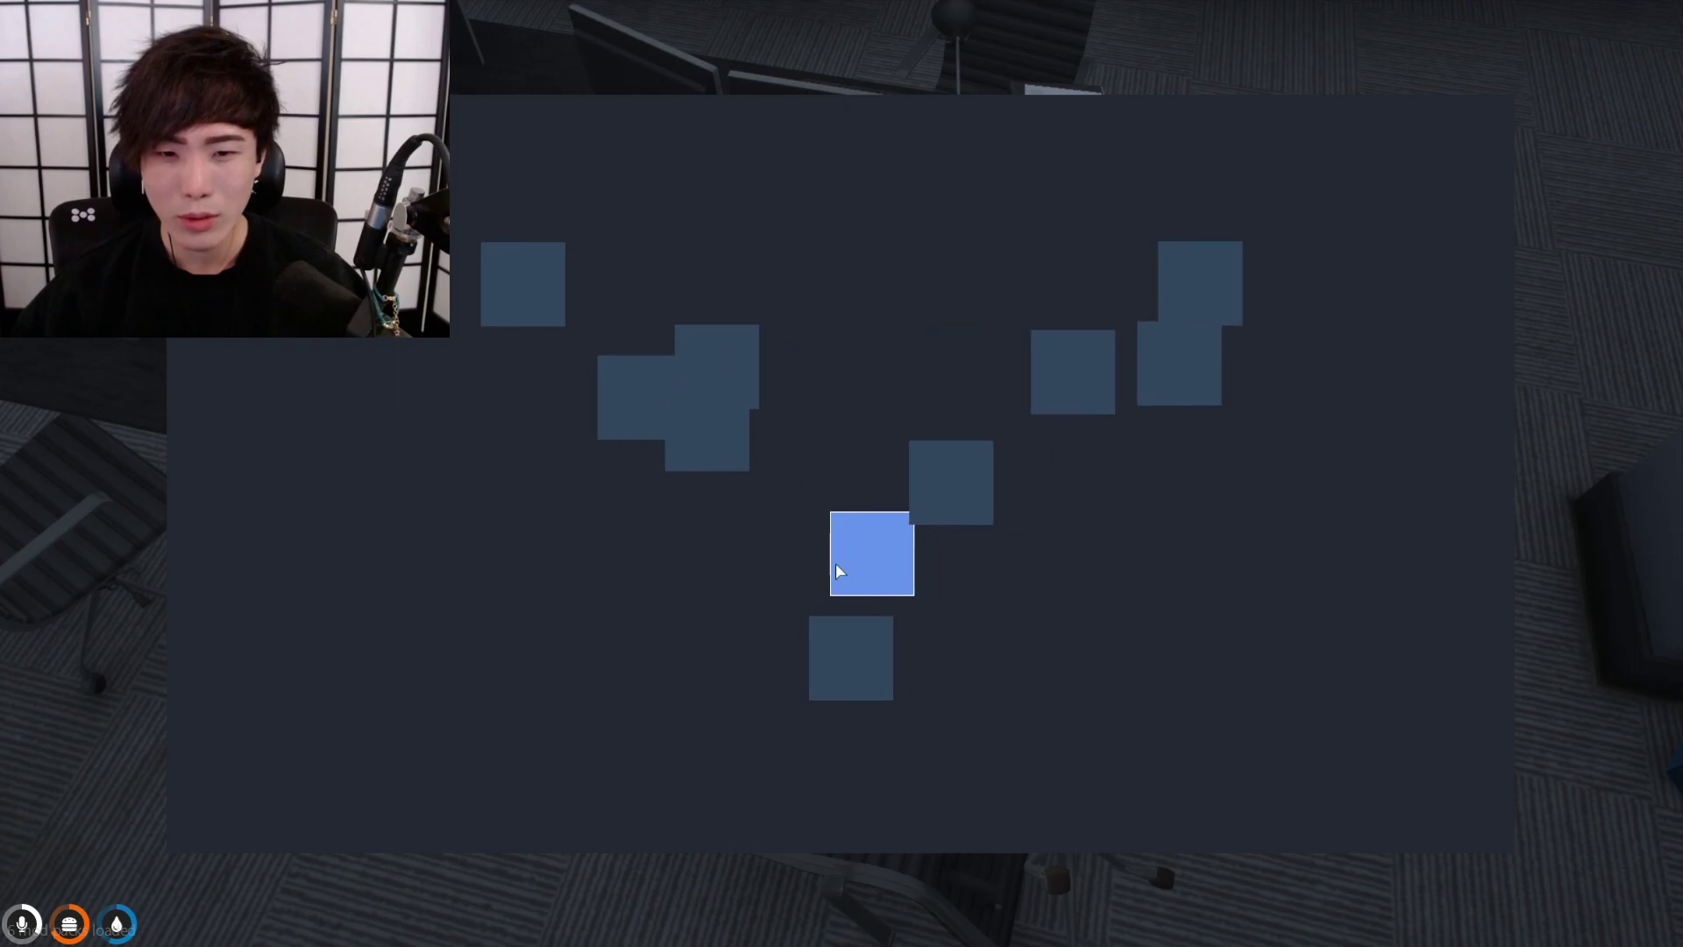
{"action": "left_click", "coordinate": [742, 584]}
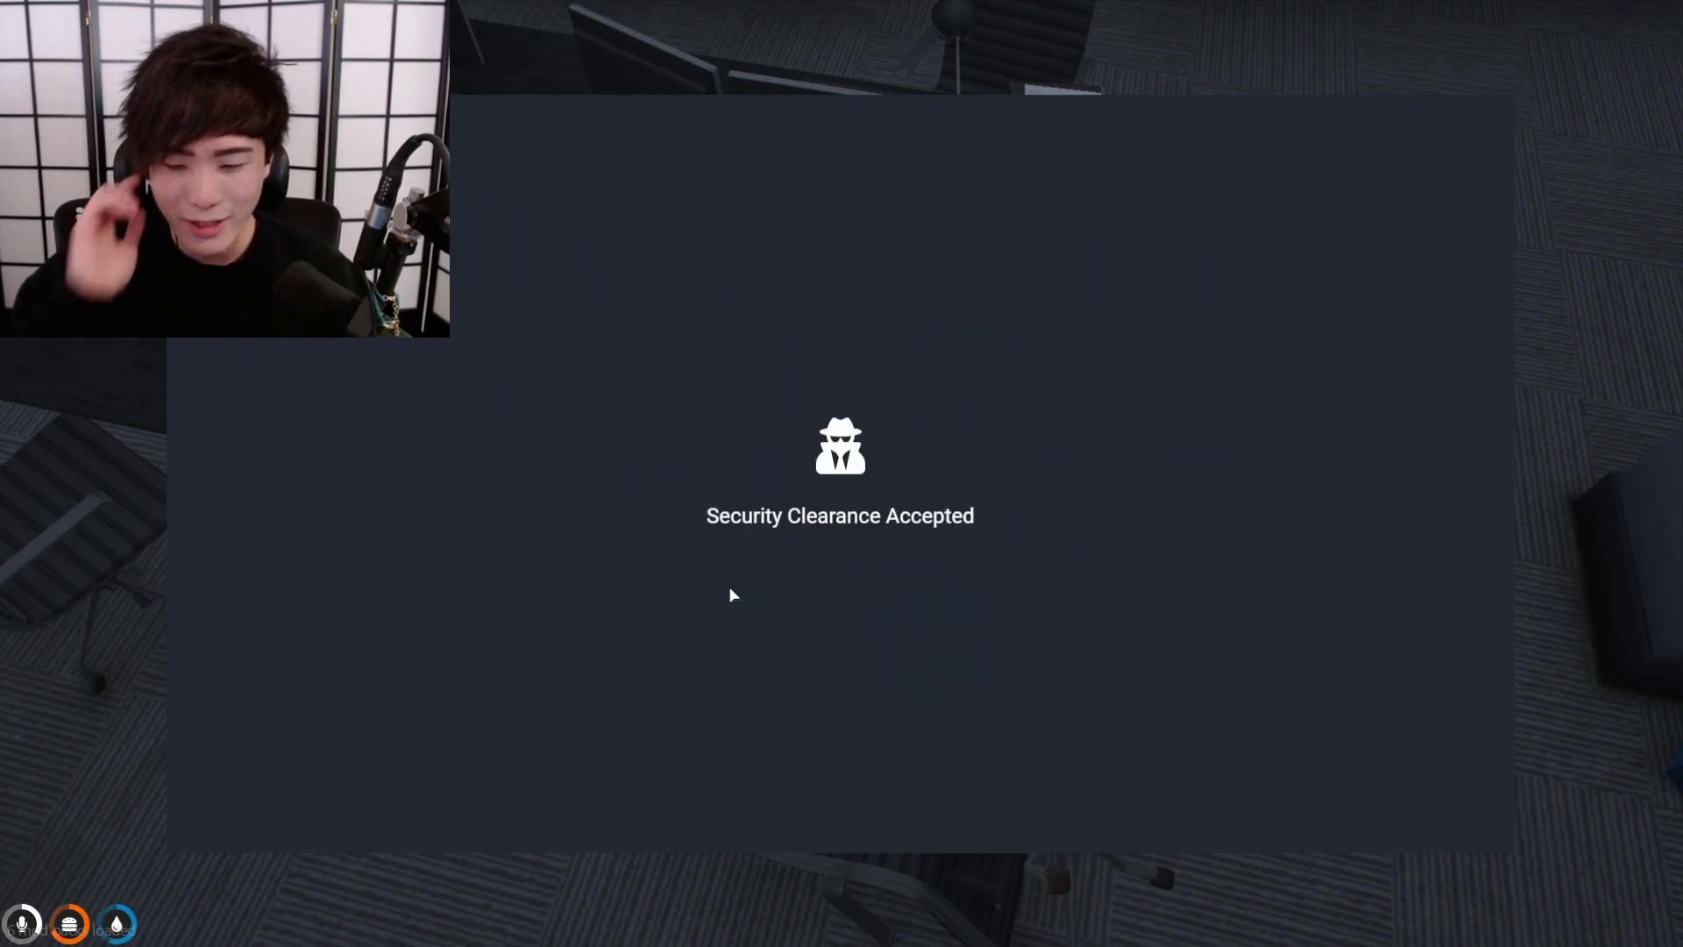